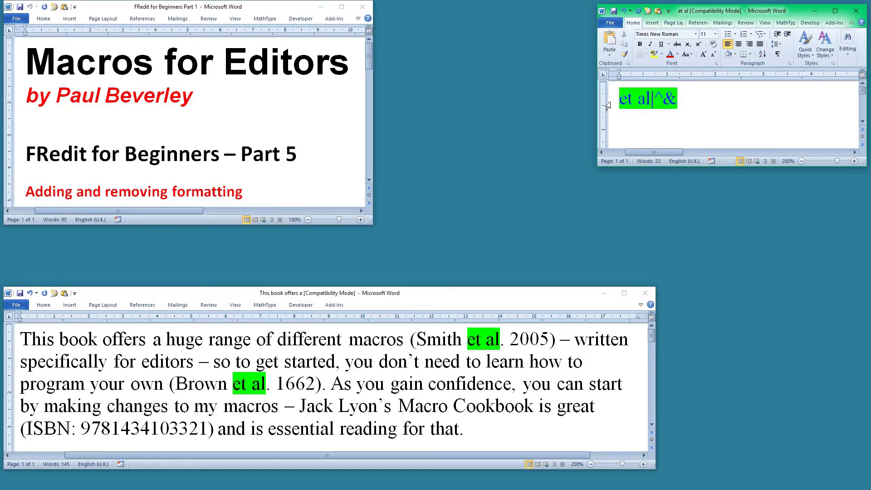
Run the FRedit macro on the book text to apply the "et al" entry's blue font colour.
click(364, 368)
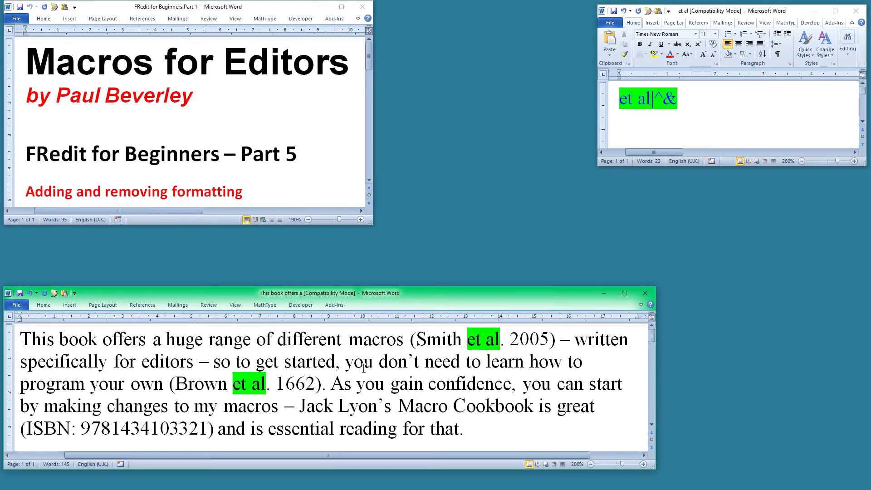
key(ctrl+alt+f)
Italicise the "et al|^&" line in the FRedit list and run FRedit on the book text.
click(610, 106)
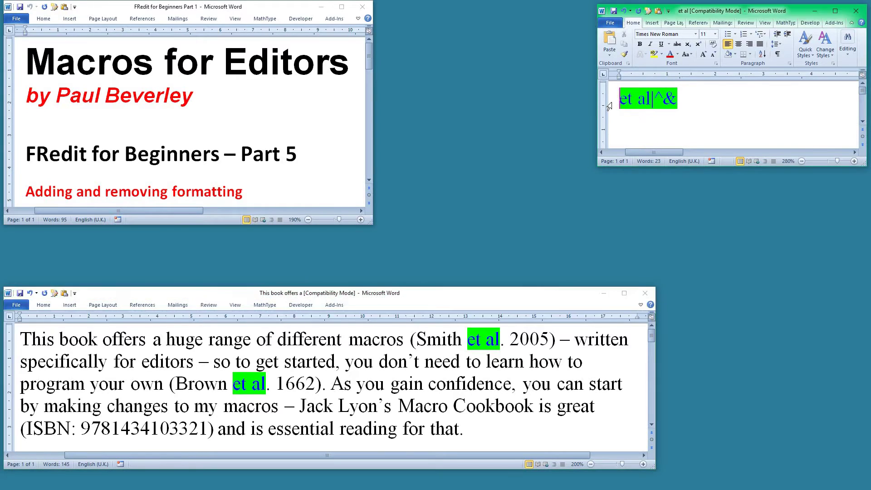
click(610, 104)
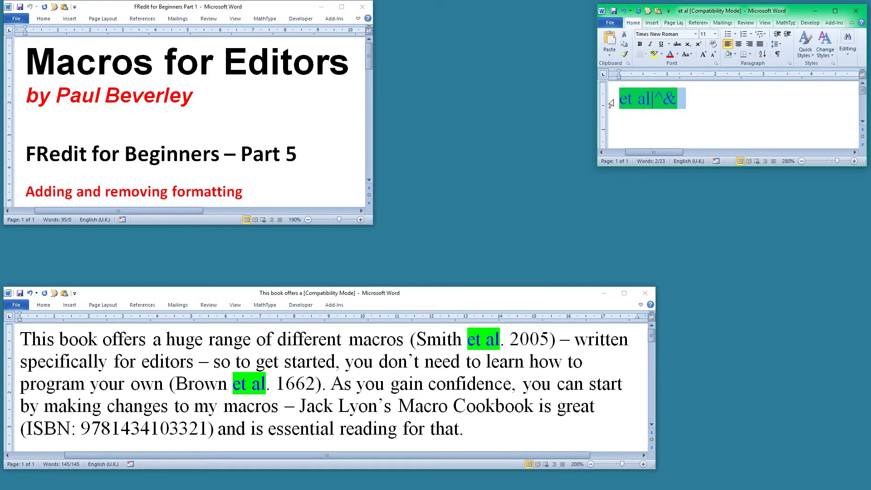
key(ctrl+i)
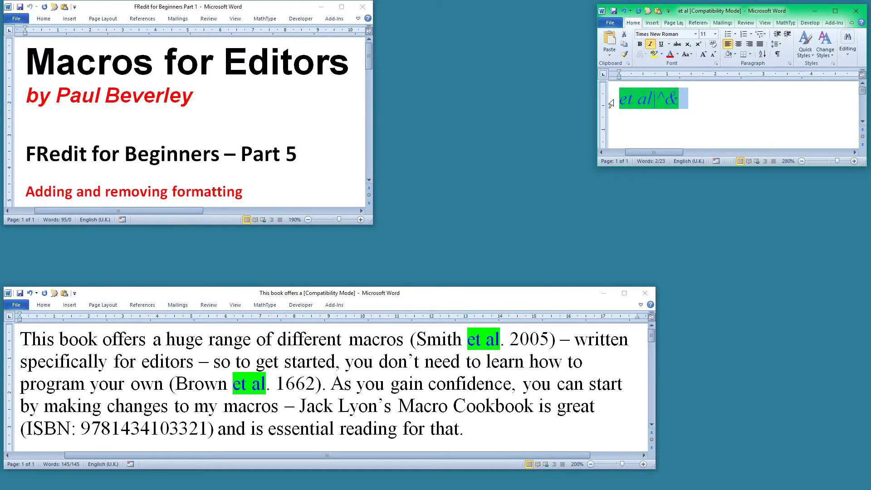
click(365, 364)
key(ctrl+alt+f)
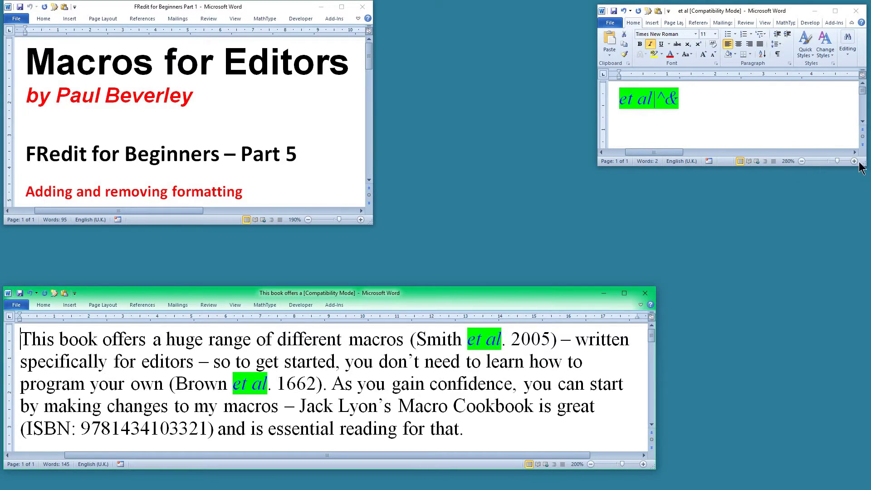
Enlarge the FRedit list window downwards and make the "Macro Cookbook|^&" line bold.
drag(861, 168, 860, 281)
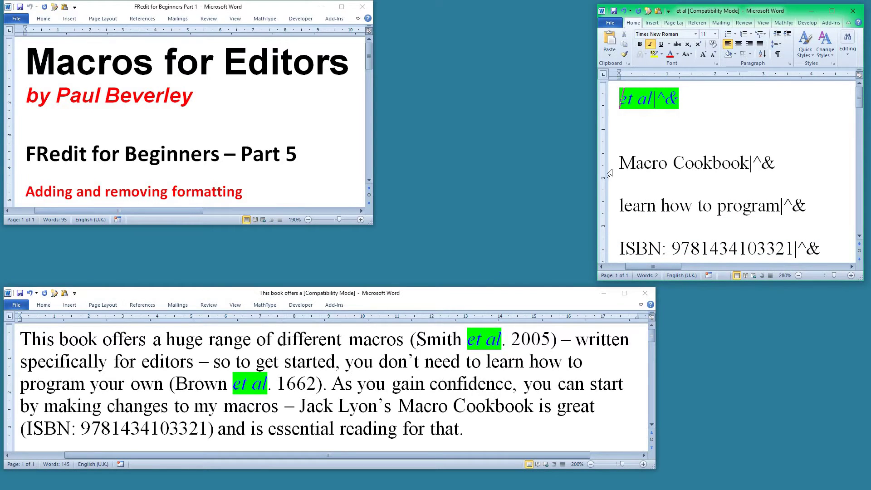
click(609, 173)
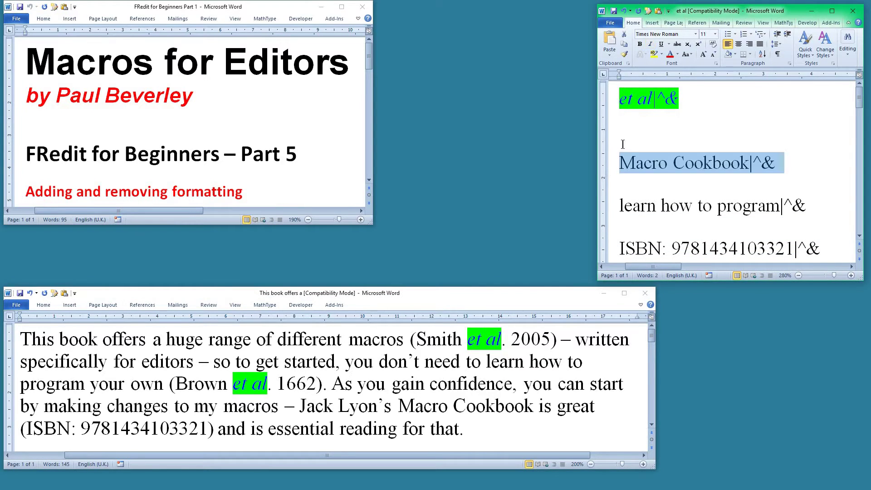
click(640, 45)
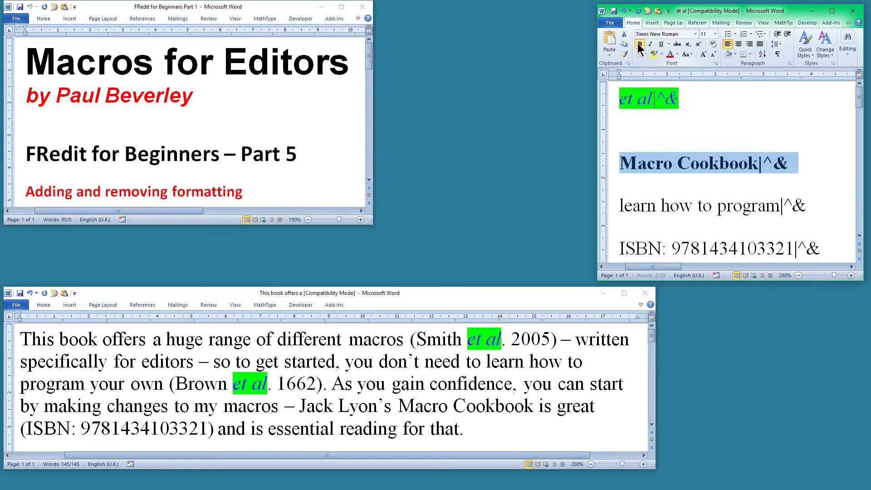
Underline the "learn how to program|^&" line and format the ISBN line as subscript in the FRedit list.
click(609, 208)
click(661, 44)
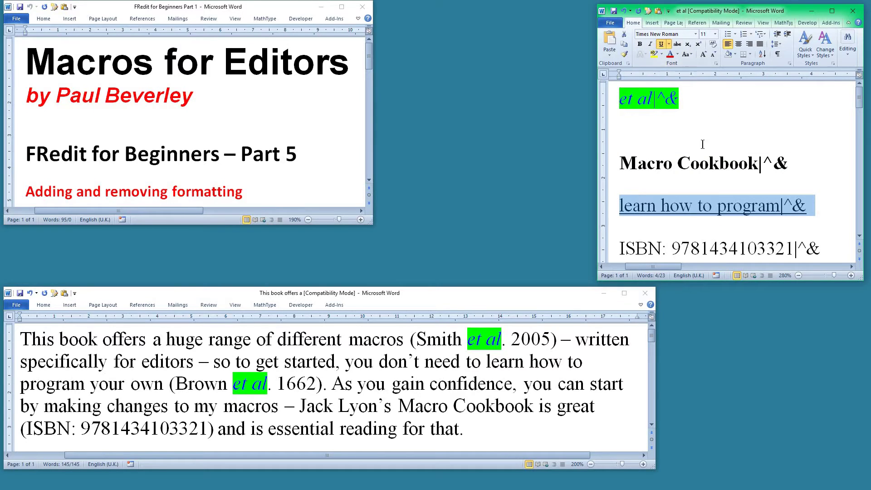
click(611, 251)
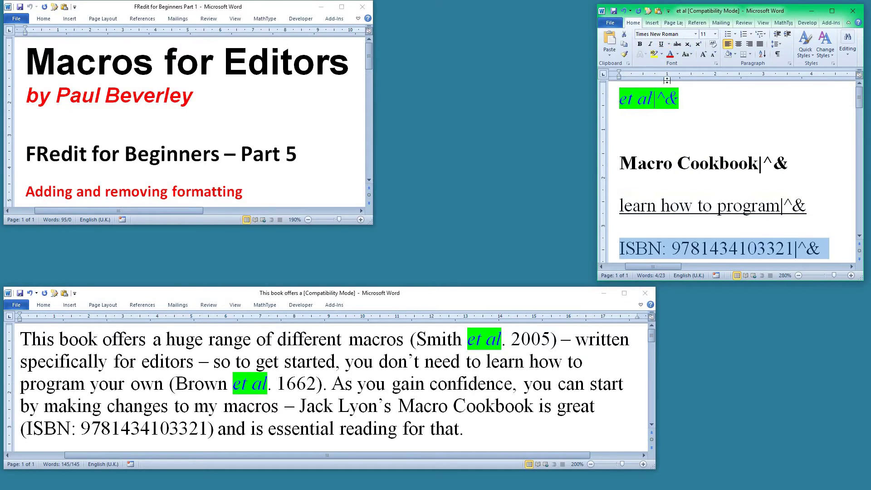
click(688, 44)
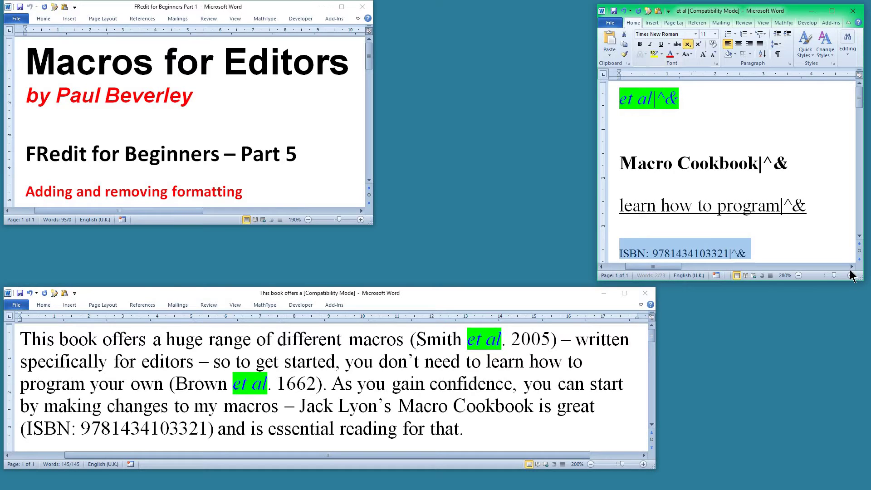
Format the "by making changes|^&" line as superscript and run FRedit on the book text.
drag(861, 302, 863, 324)
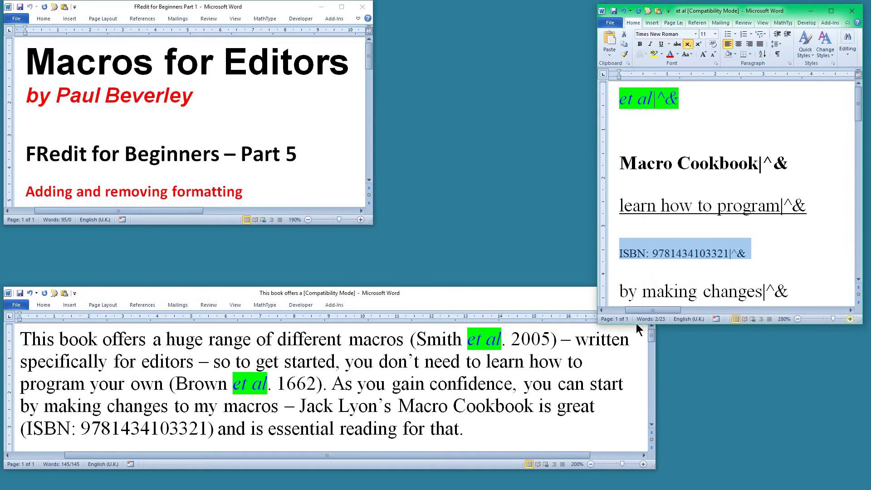
click(609, 300)
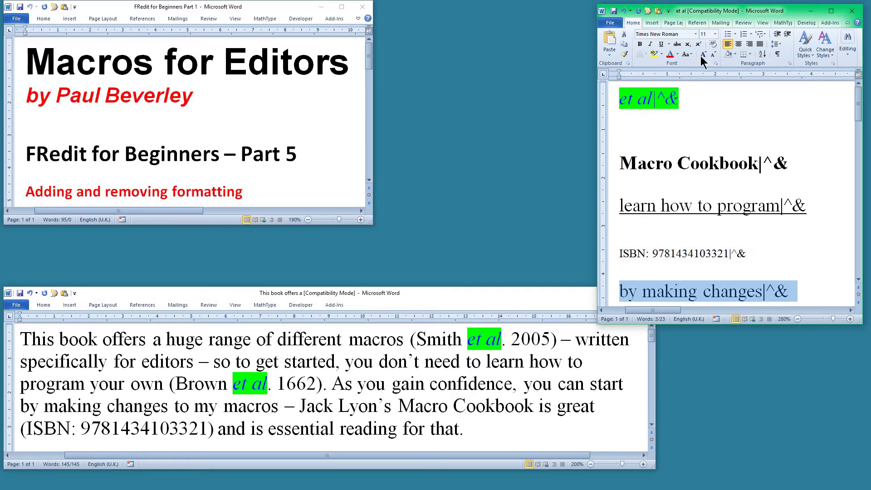
click(699, 43)
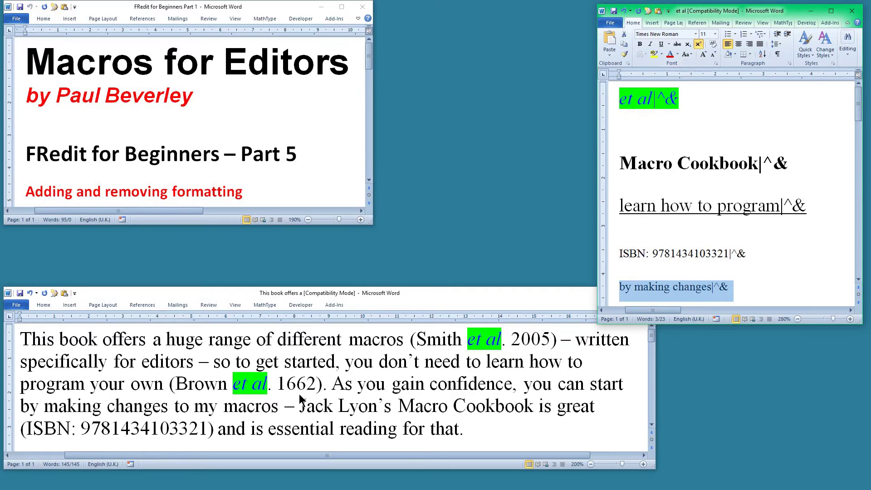
key(alt+Tab)
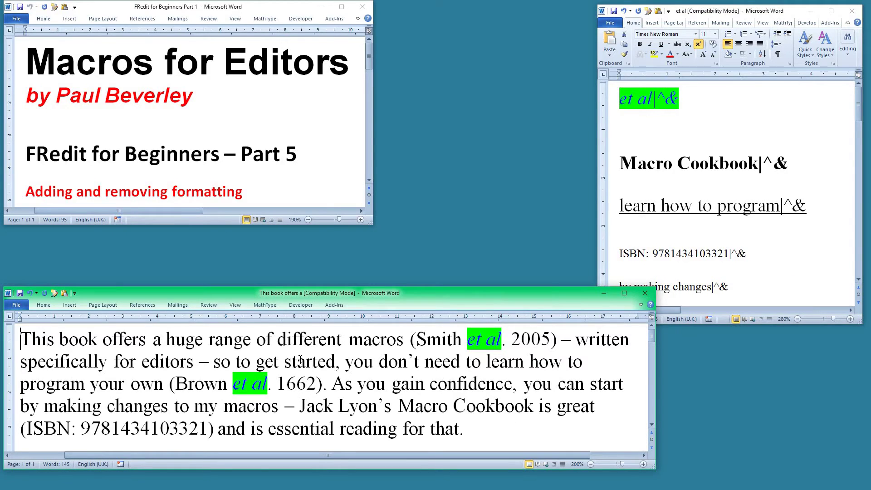
key(ctrl+alt+f)
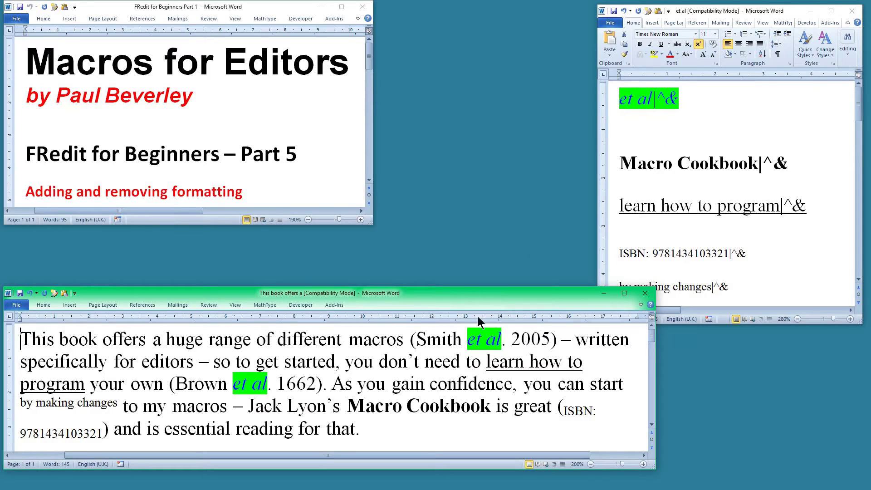
Format the "As you gain confidence|^&" line in the FRedit list as small caps.
scroll(706, 179, down, 4)
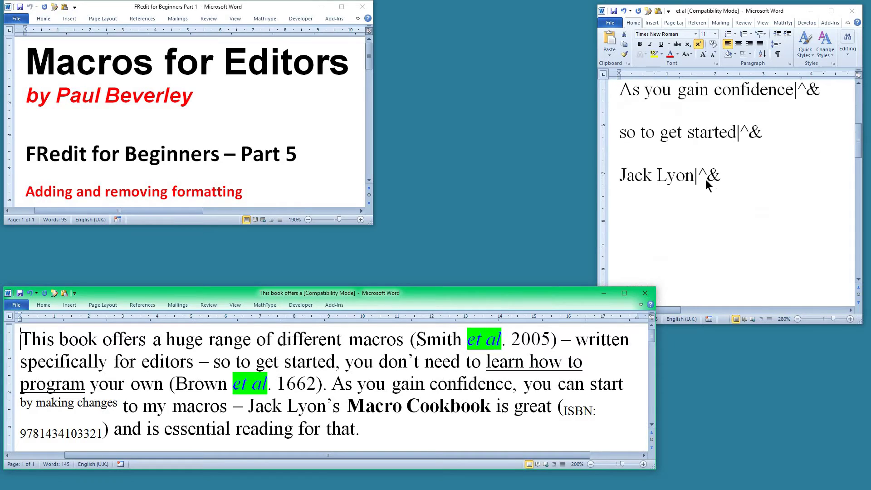
scroll(706, 179, up, 2)
click(619, 215)
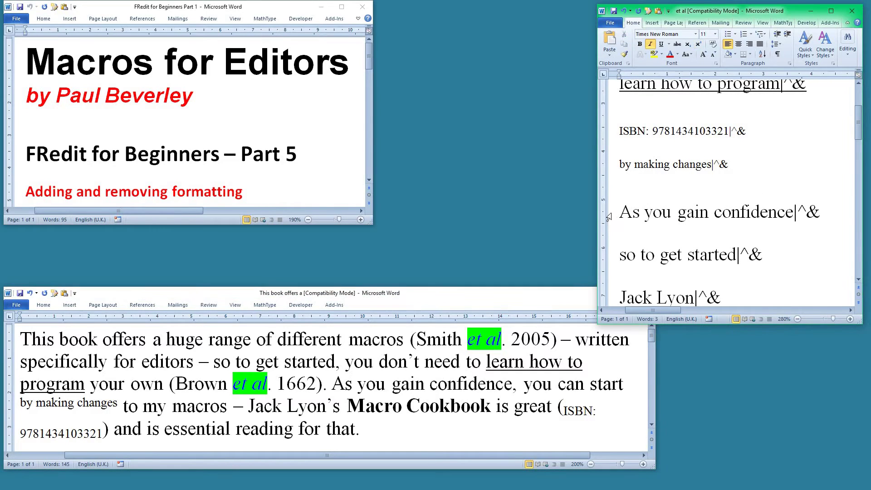
click(609, 213)
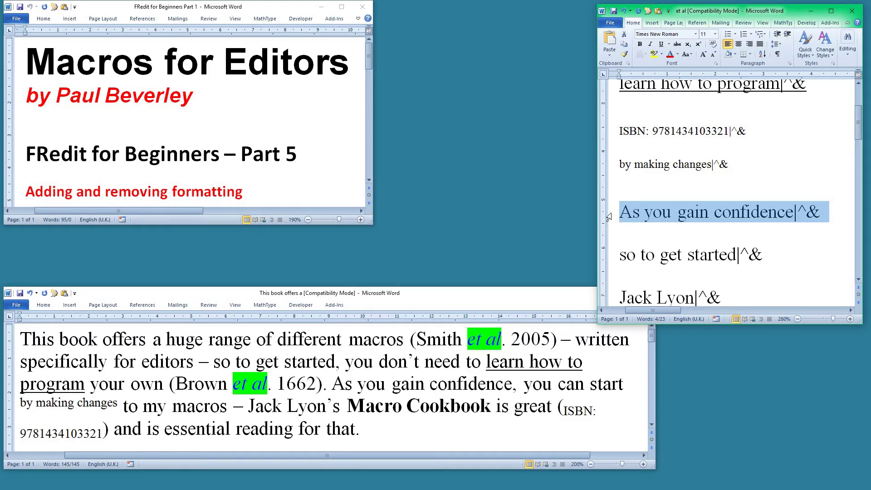
click(607, 213)
key(ctrl+d)
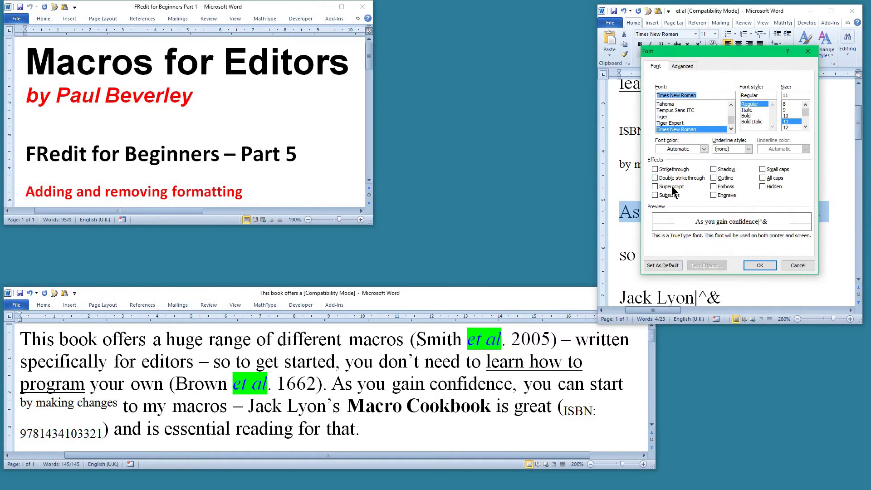
click(763, 169)
click(761, 266)
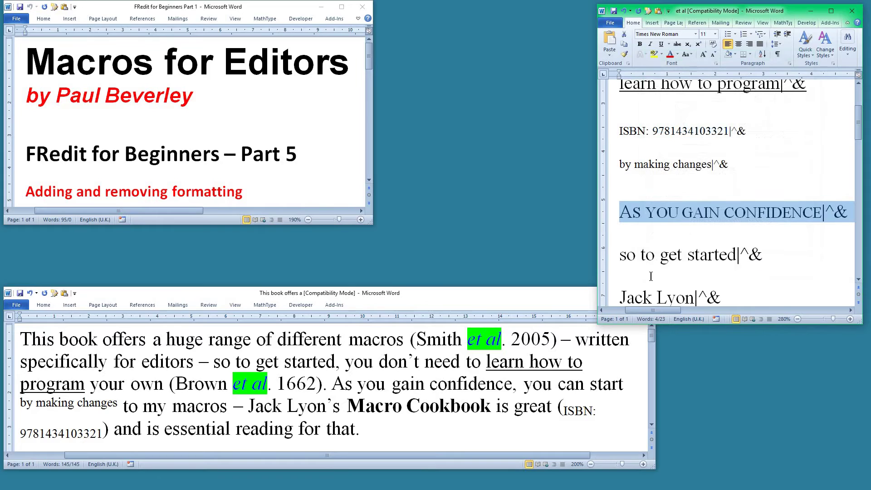
Increase the font size of the "so to get started|^&" line in the FRedit list to 14.
click(610, 262)
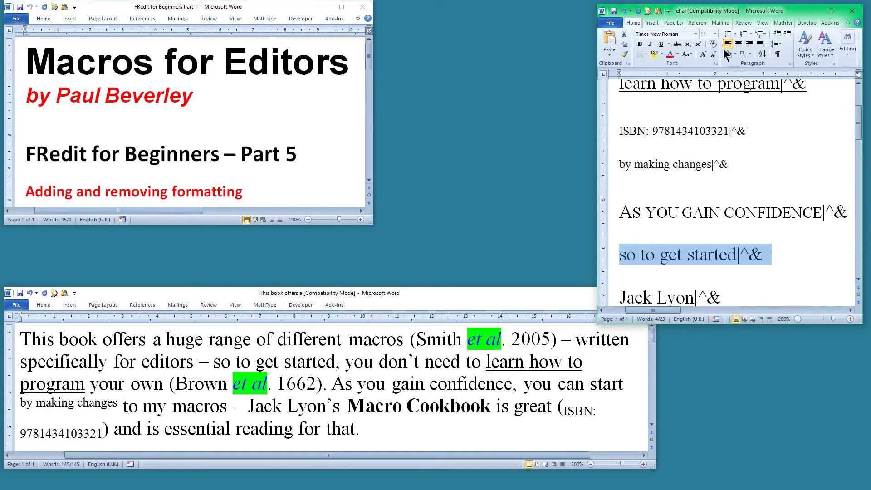
click(702, 53)
click(702, 52)
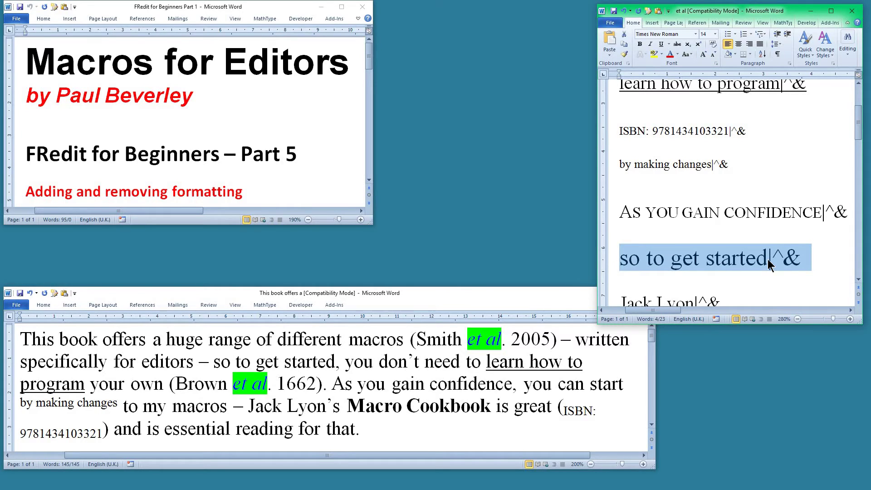
Set the author-name line of the FRedit list to Arial Black and run FRedit on the book text.
scroll(768, 260, down, 1)
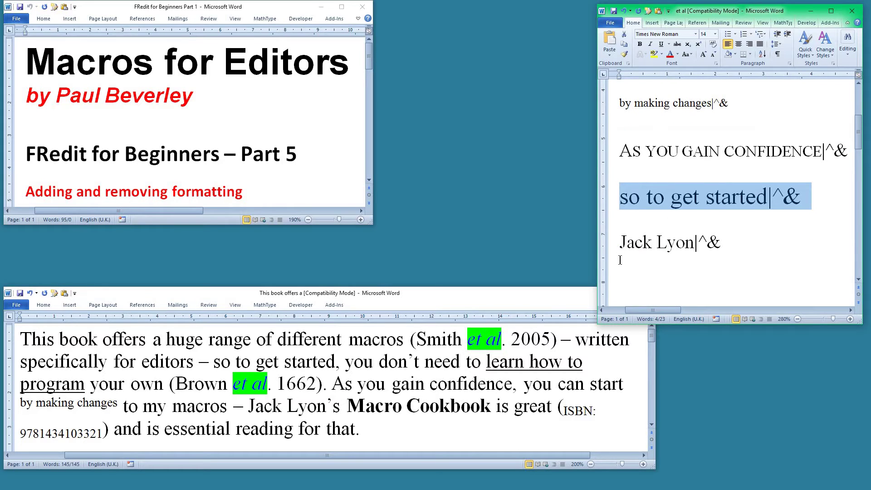
click(616, 246)
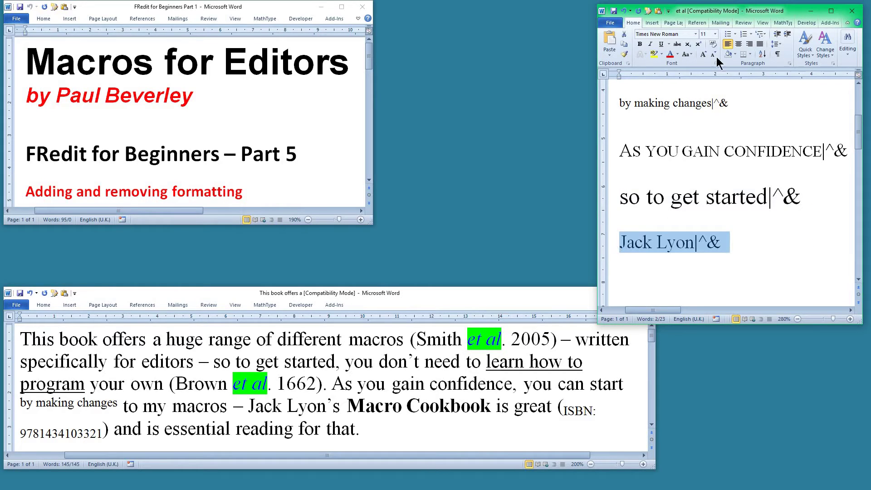
click(695, 34)
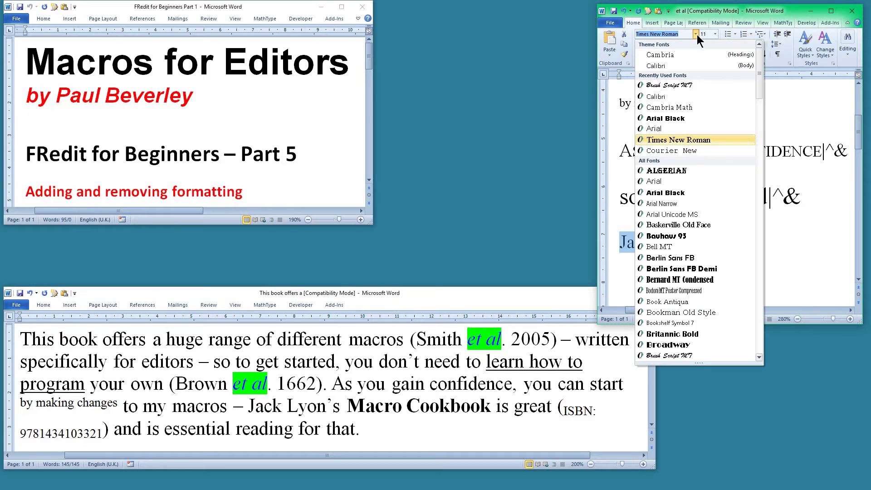
click(681, 119)
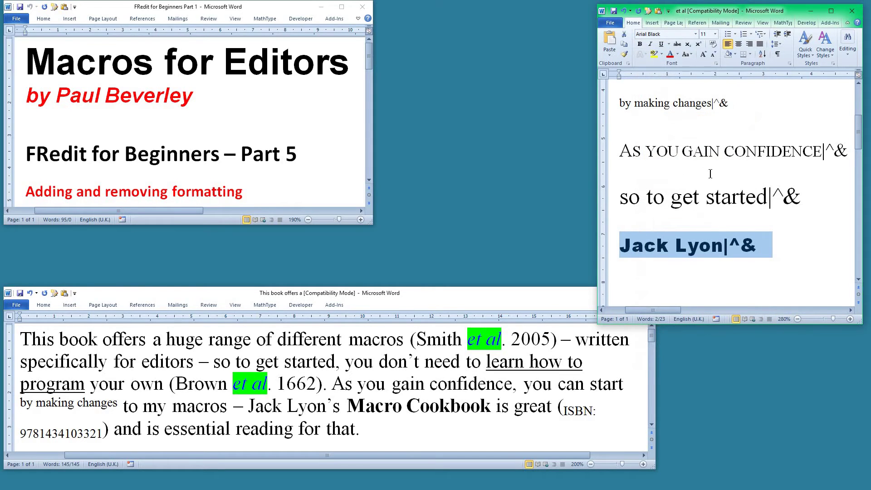
click(317, 375)
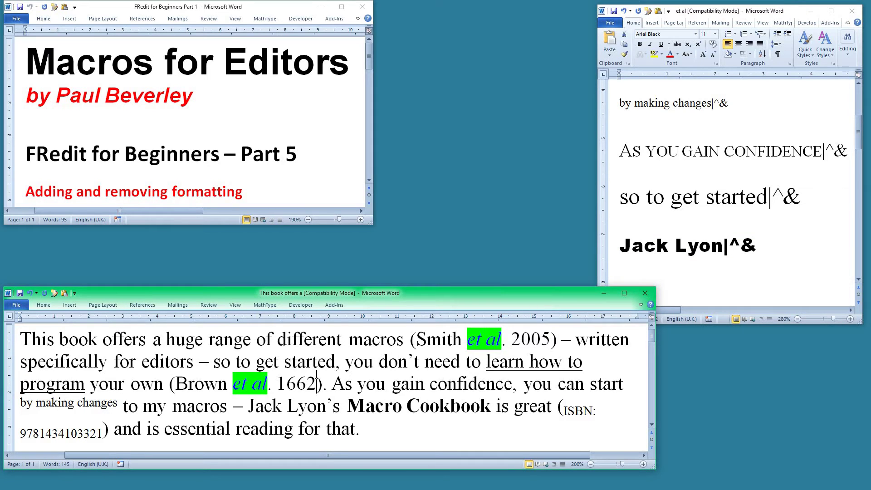
key(alt+f)
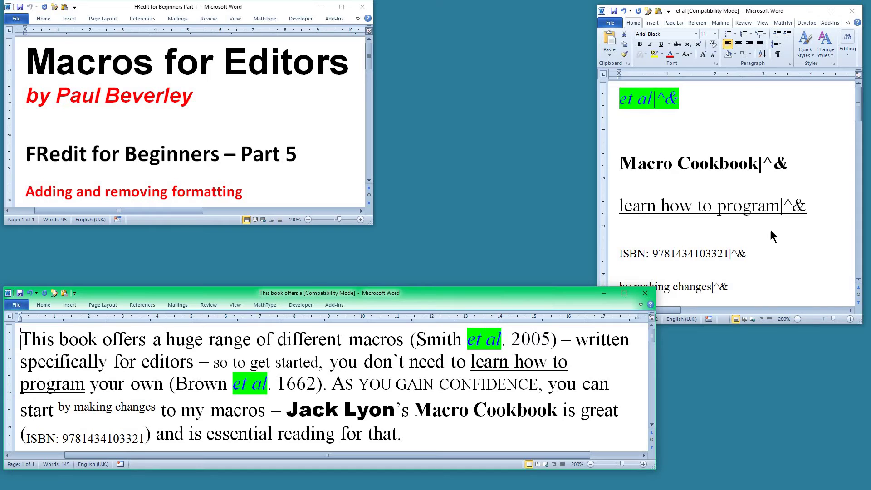
Increase the font size of the "so to get started|^&" line to 18 and run FRedit on the book text.
click(734, 239)
scroll(719, 243, down, 2)
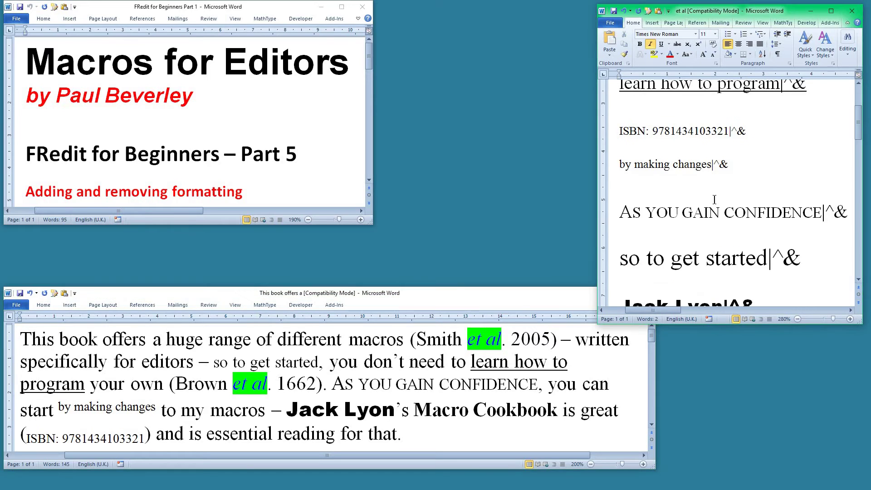
click(613, 267)
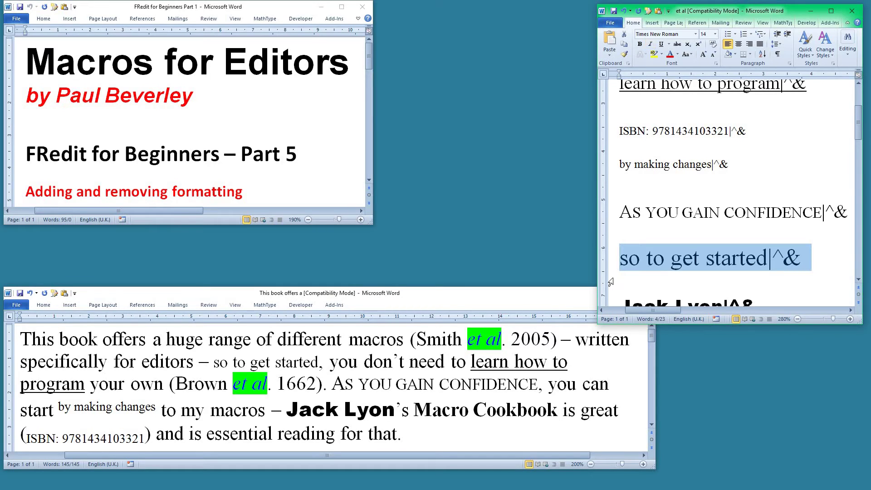
key(ctrl+shift+period)
key(ctrl+shift+period)
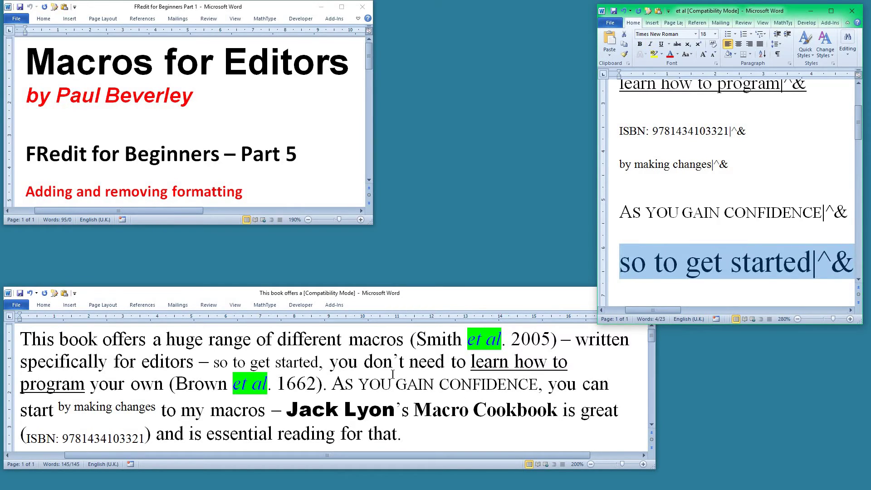
click(375, 367)
key(ctrl+alt+f)
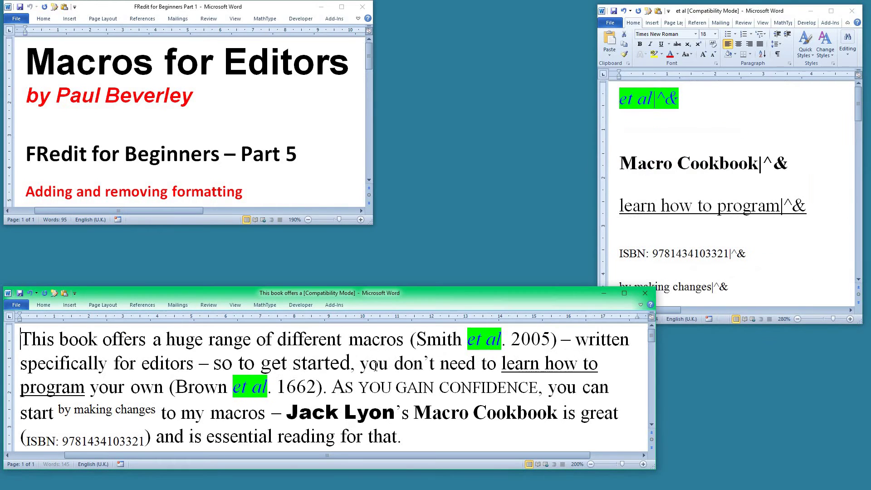
Check the font size of the phrase "so to get started" in the book text.
drag(222, 362, 350, 358)
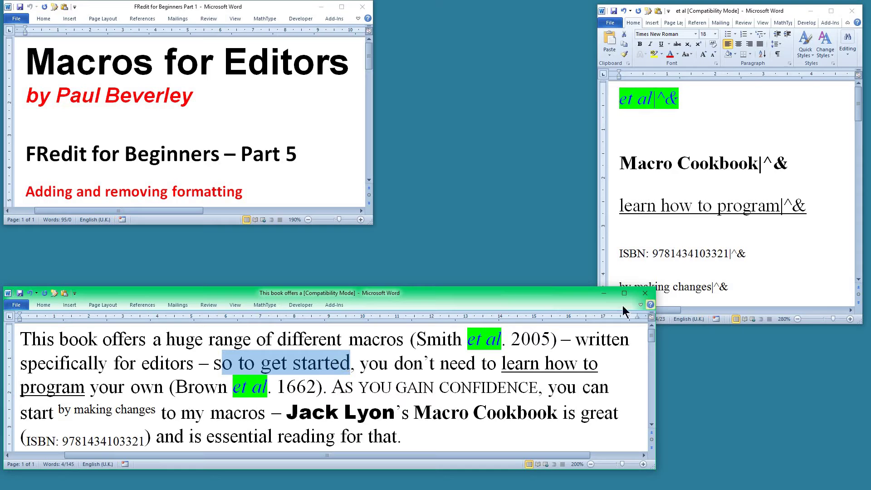
click(641, 305)
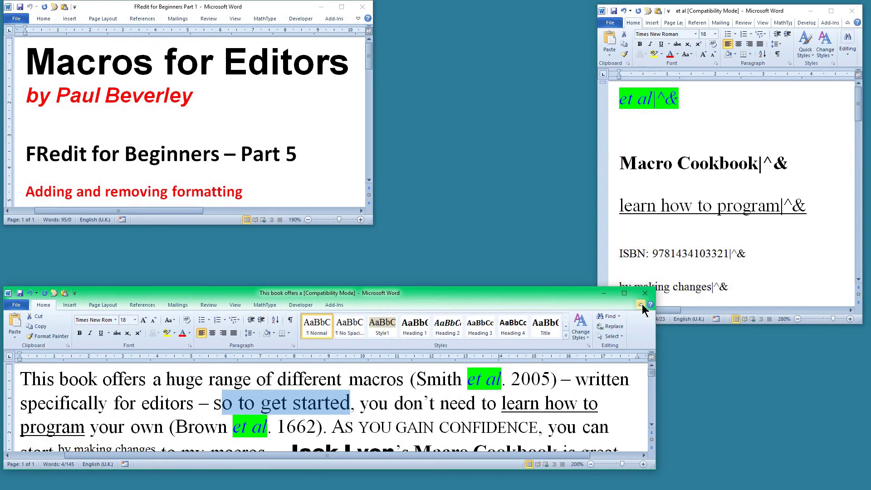
Clear all character formatting from the entire book text.
click(641, 305)
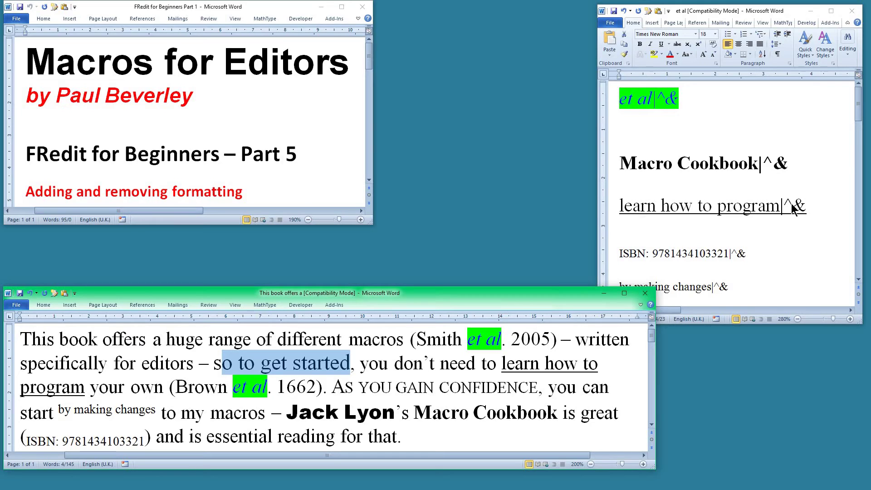
click(357, 370)
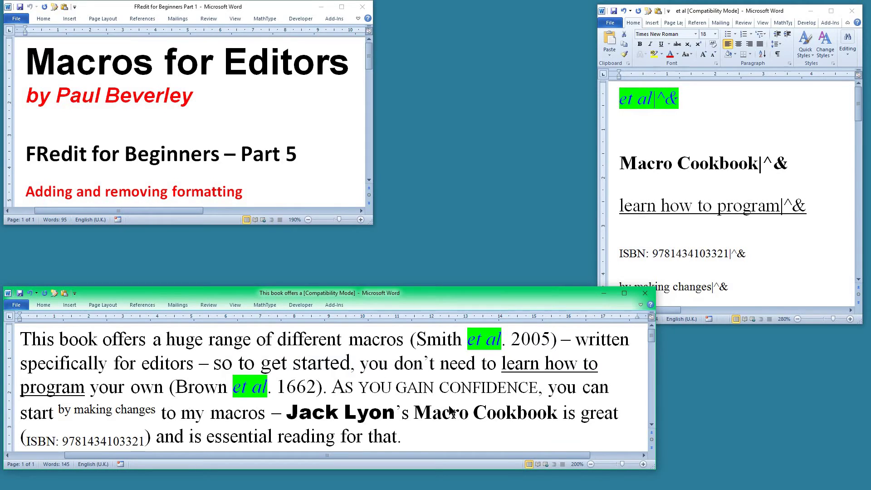
key(ctrl+a)
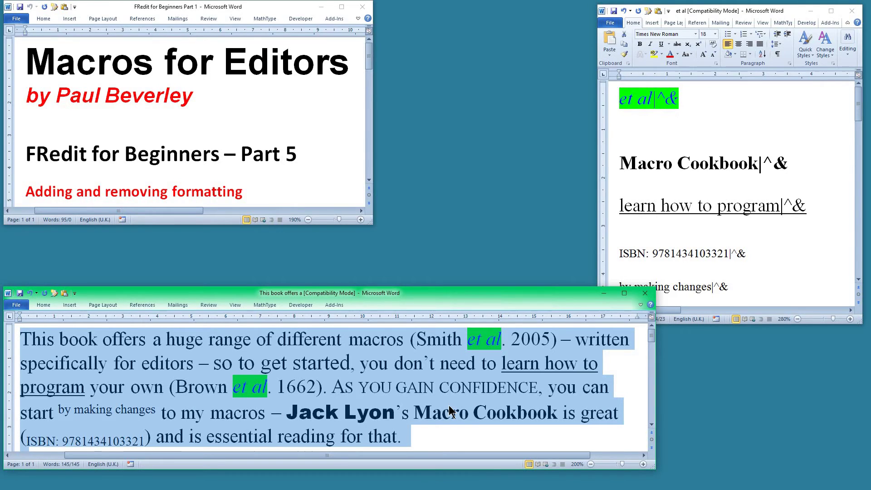
key(ctrl+space)
key(ctrl+Home)
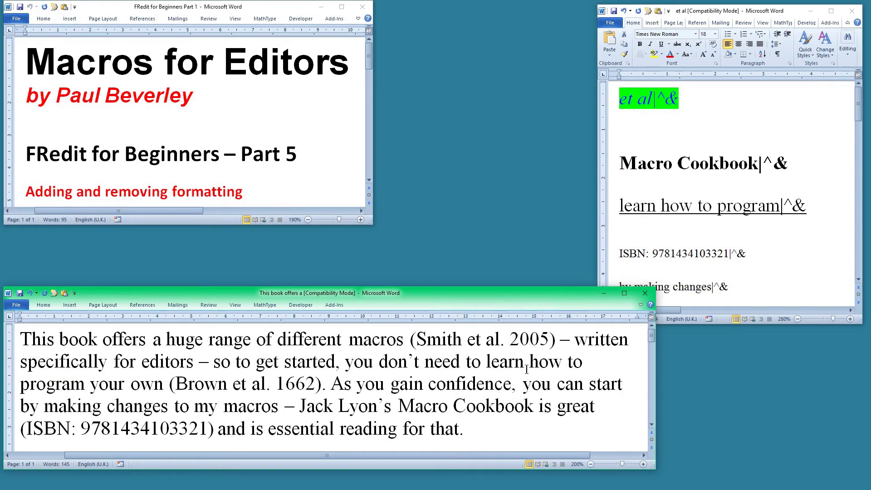
Clear the formatting and highlight from the "et al|^&" line of the FRedit list and add a # line above "Macro Cookbook|^&".
click(655, 132)
key(ctrl+Home)
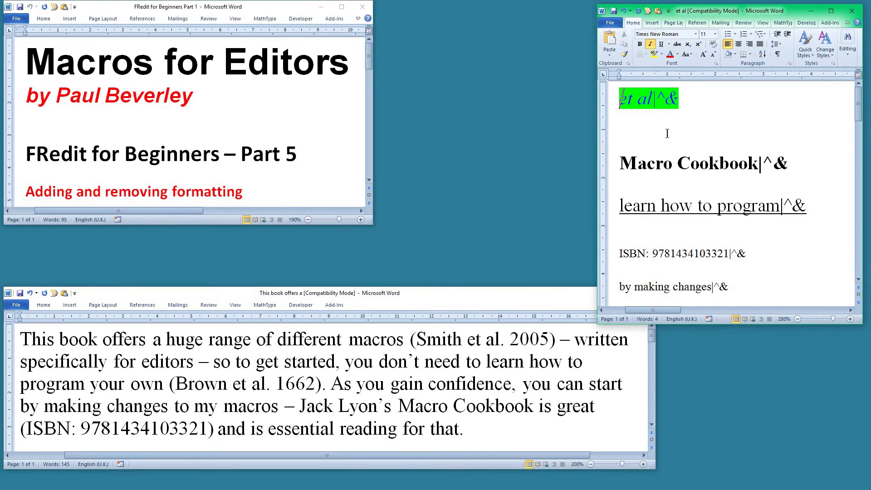
click(610, 112)
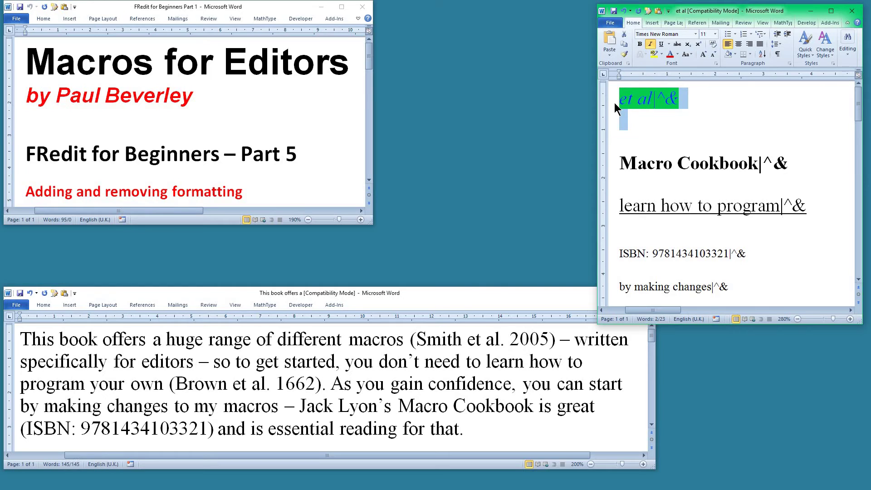
key(ctrl+space)
key(ctrl+alt+h)
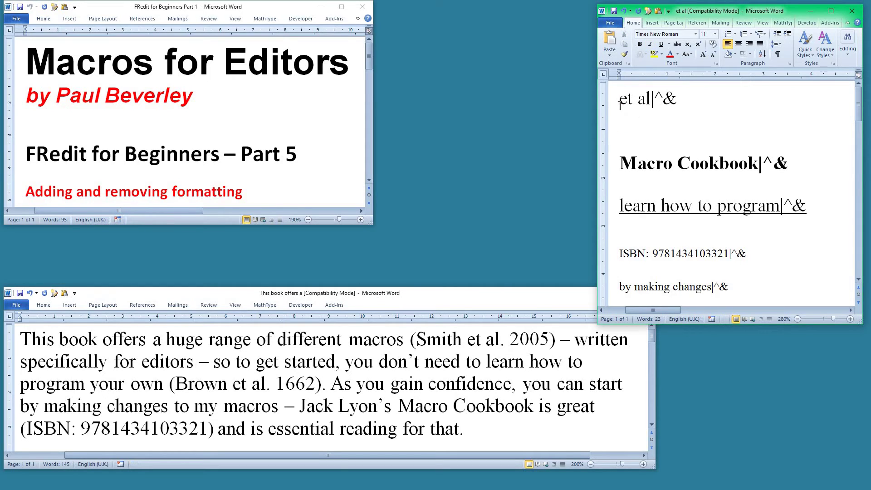
click(627, 138)
text(#)
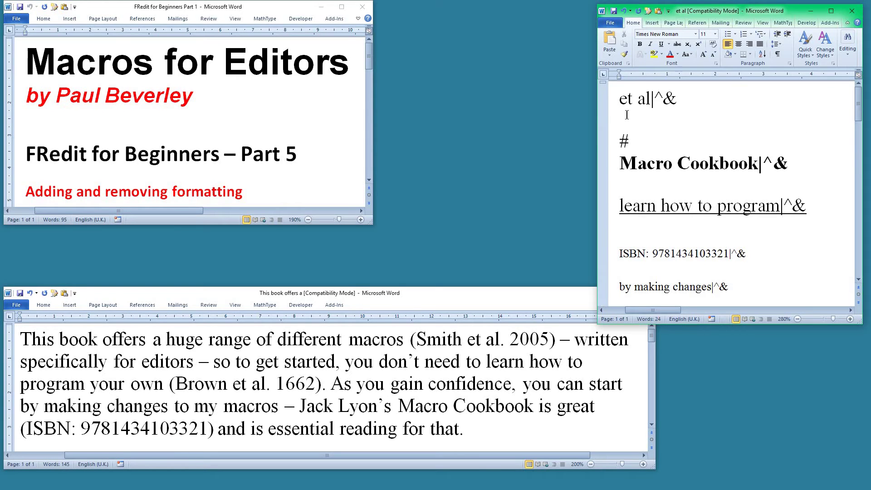
Make the "et al|^&" line of the FRedit list italic and run FRedit on the book text.
click(615, 104)
key(shift+Down)
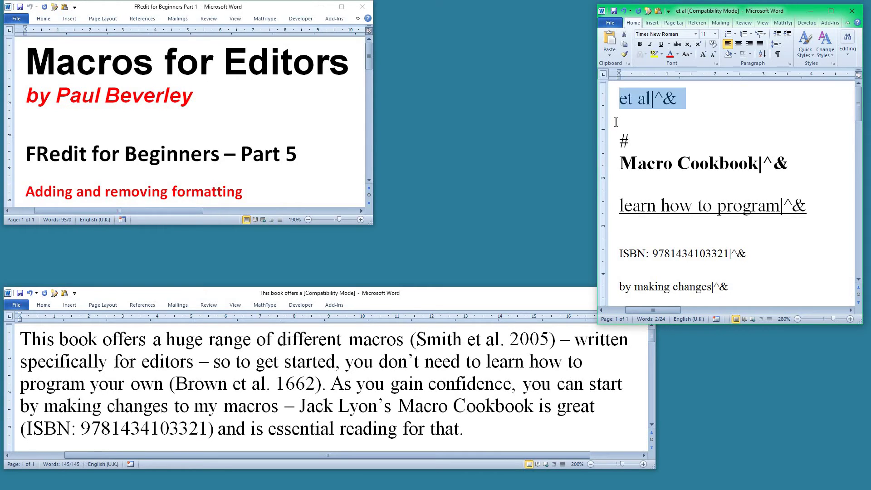
key(ctrl+i)
key(alt+Tab)
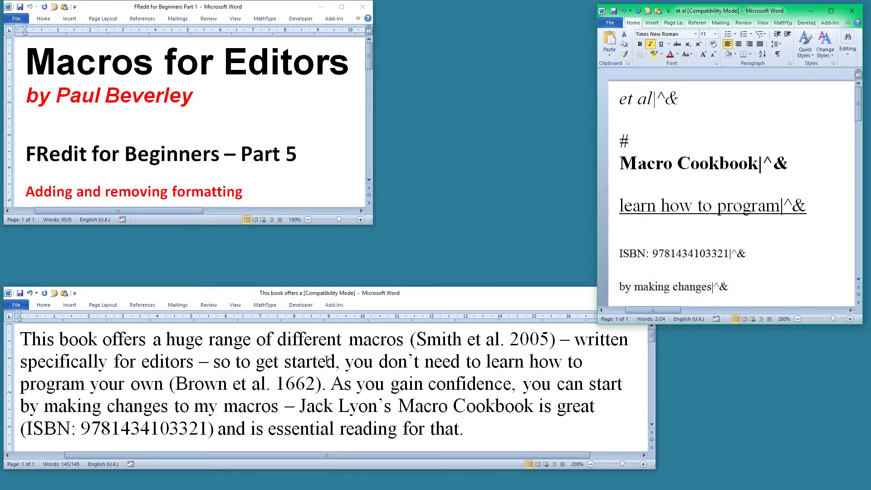
click(326, 361)
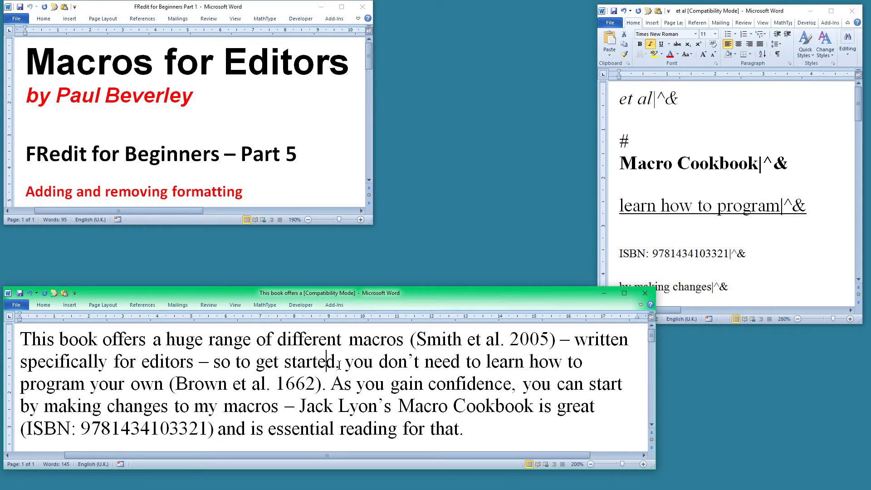
key(ctrl+alt+f)
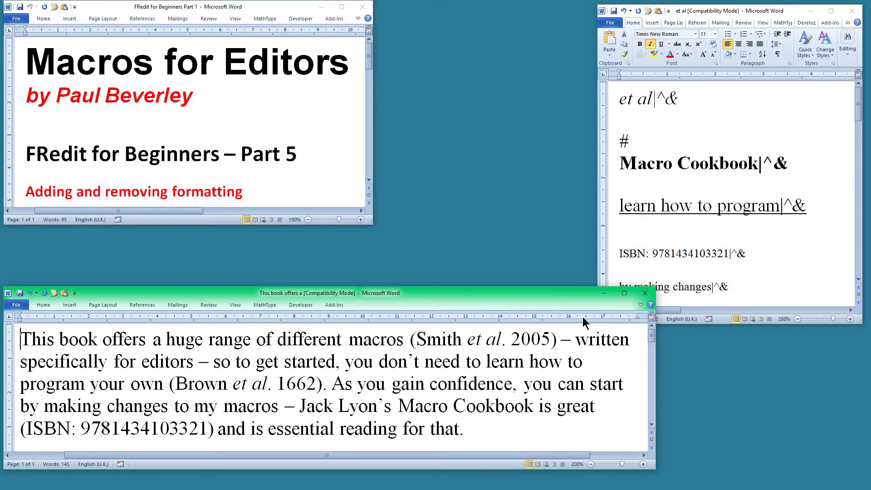
Remove the italic from only the "^&" part of the "et al|^&" line and run FRedit on the book text.
click(721, 116)
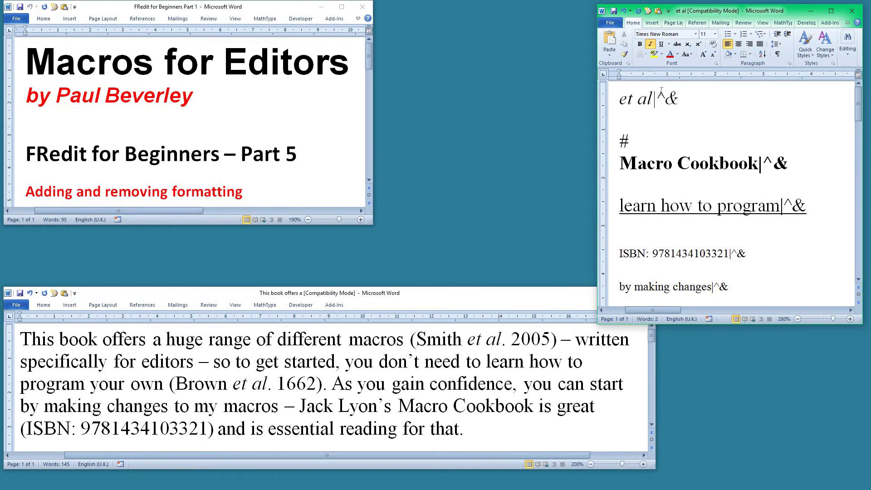
drag(658, 95, 681, 96)
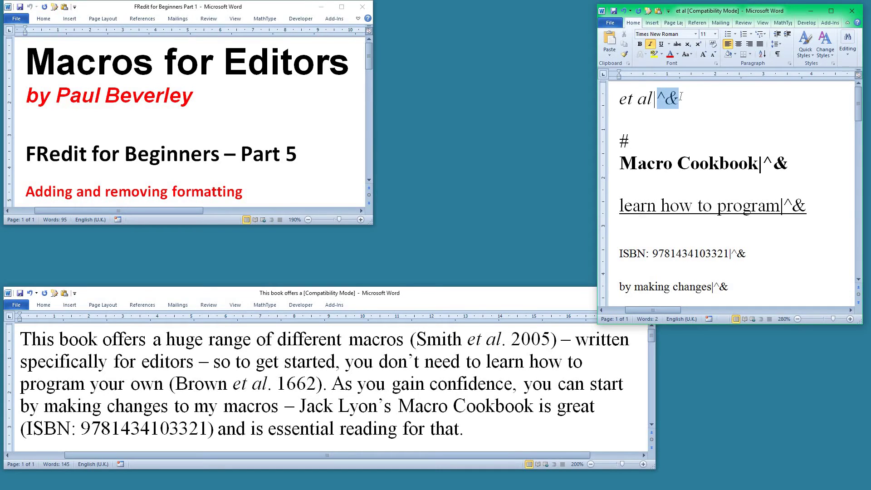
key(ctrl+i)
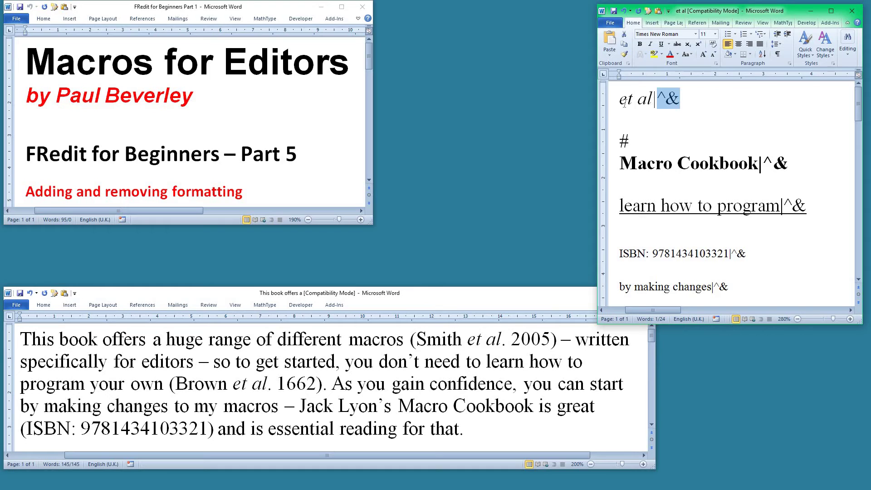
click(394, 347)
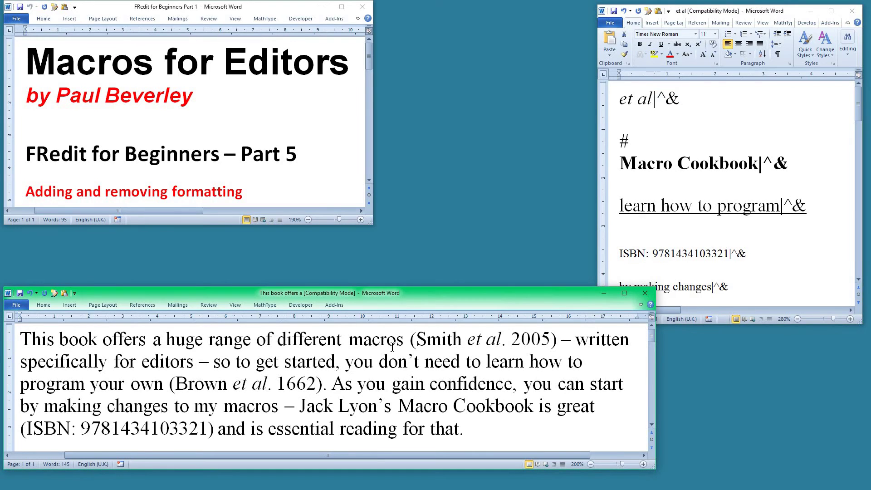
click(394, 347)
key(alt+f)
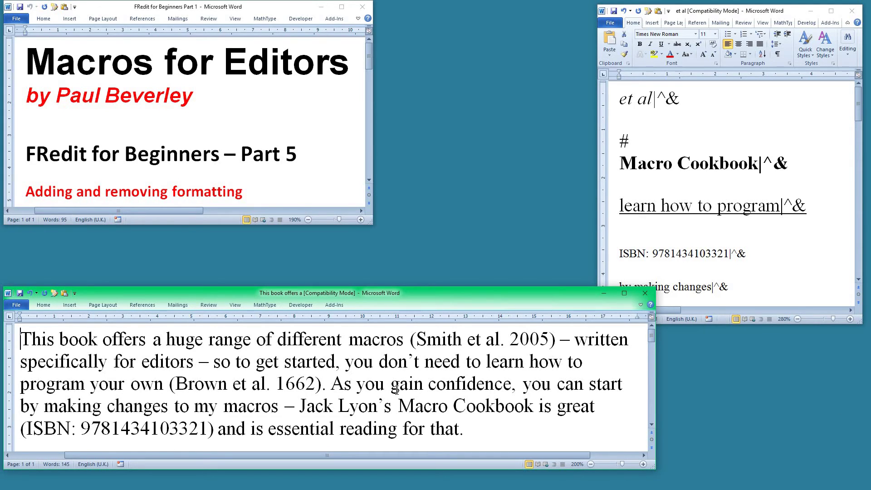
Delete the # from the FRedit list and make the whole "et al|^&" line italic.
click(654, 140)
click(639, 140)
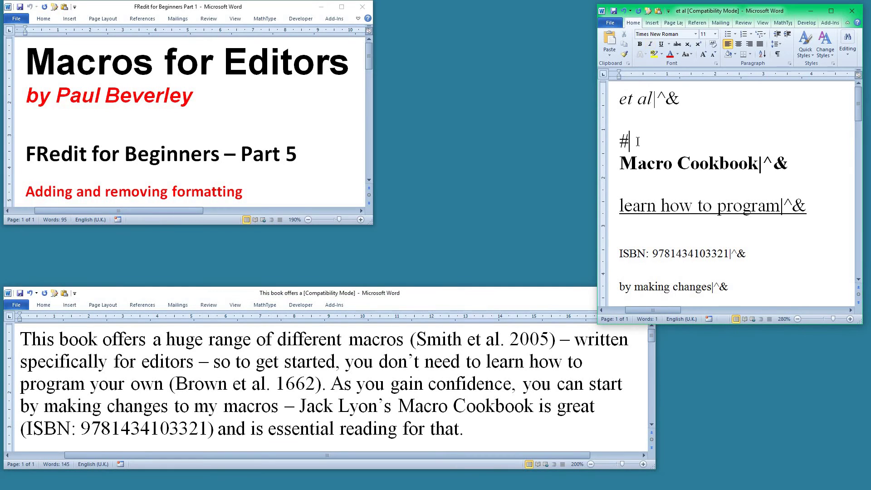
key(BackSpace)
click(606, 105)
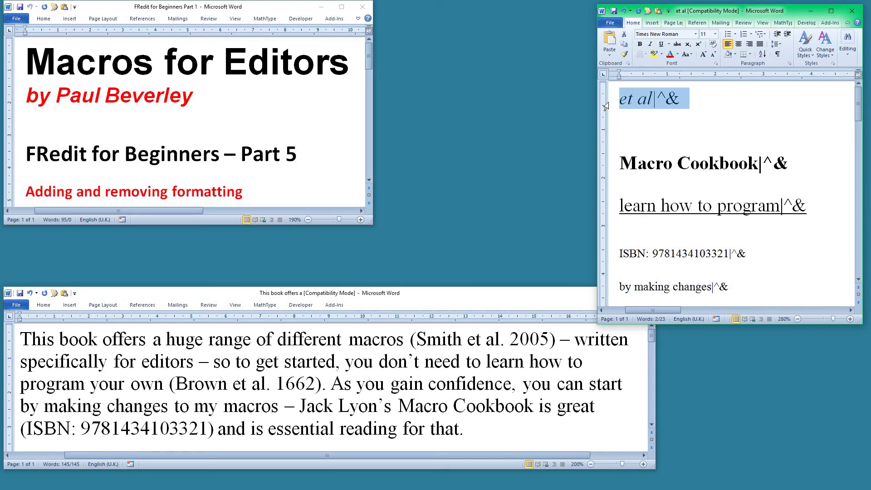
key(ctrl+i)
key(ctrl+i)
Enlarge the book text window to show the References and strike through the three numbered reference entries.
click(323, 380)
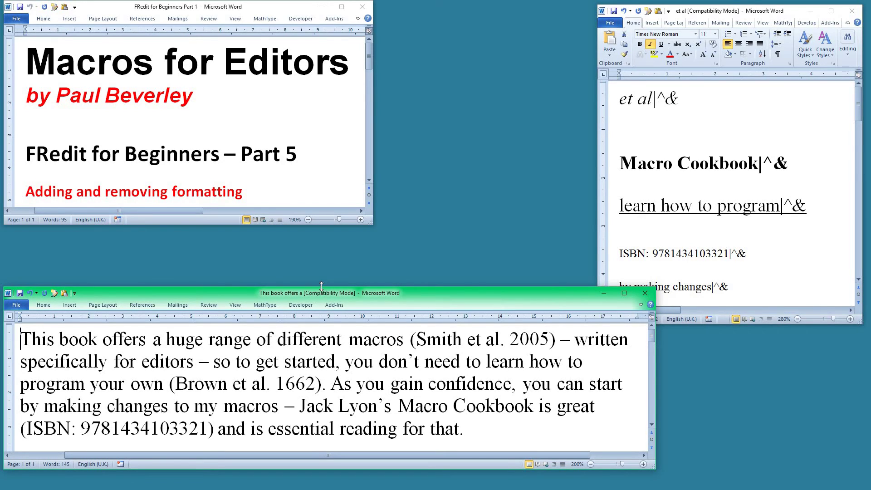
drag(321, 286, 266, 42)
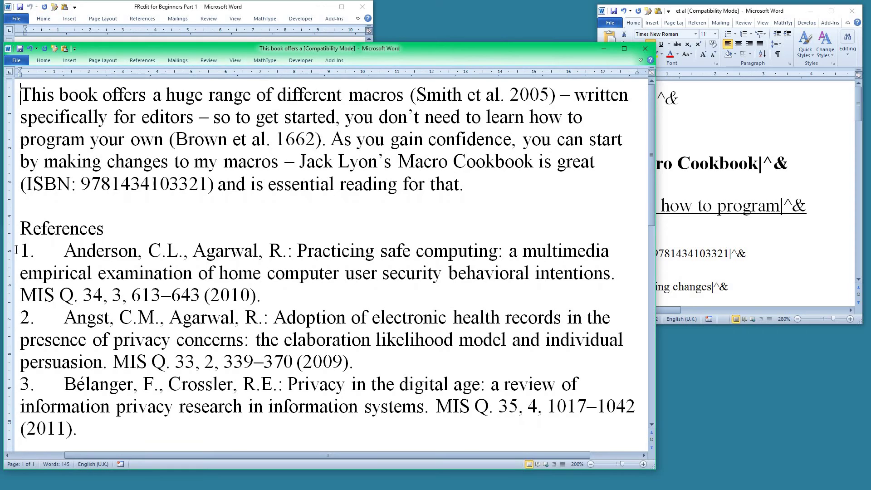
drag(21, 251, 18, 407)
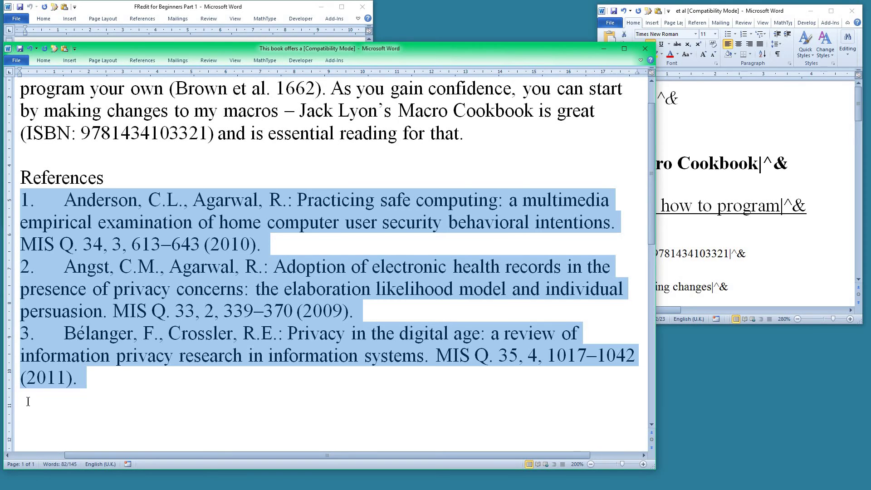
key(Delete)
scroll(98, 398, up, 1)
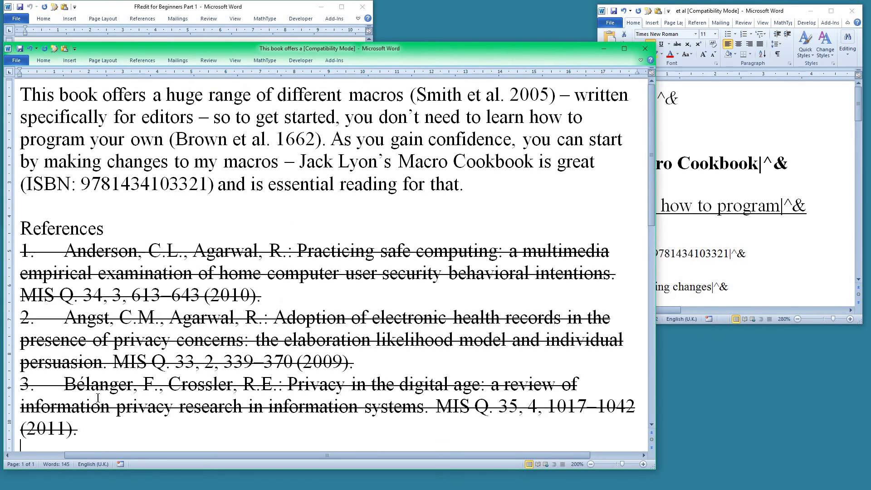
Enclose the passage from "As you gain confidence" to "essential reading for that." in double quotation marks.
click(330, 139)
text(")
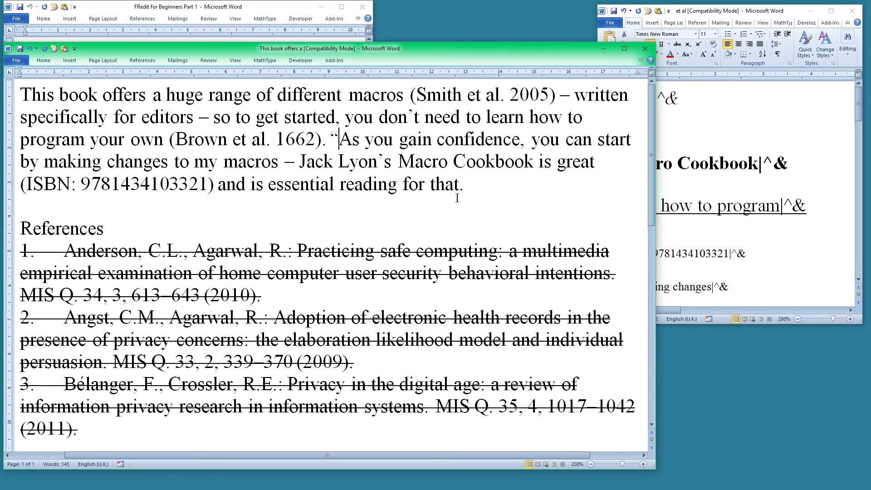
click(487, 188)
text(")
Strike through the quotation with the QuotationMarker macro and run FRedit on the book text.
key(alt+F8)
text(qu)
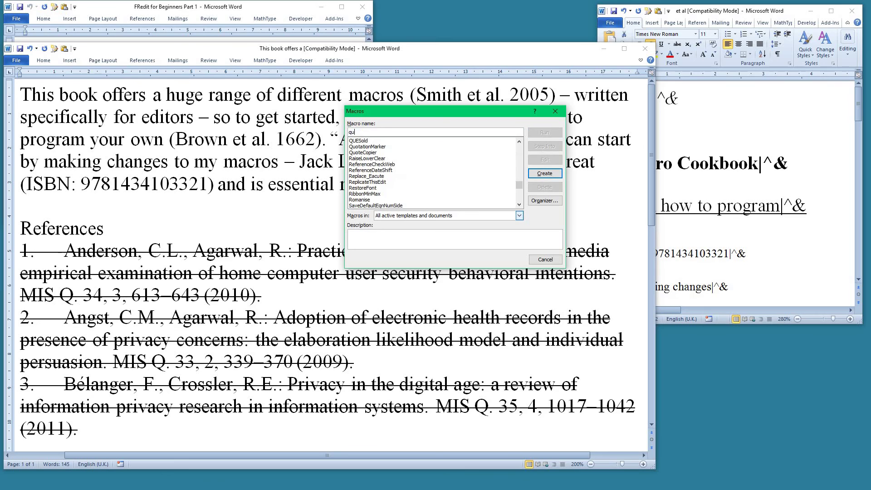
click(375, 146)
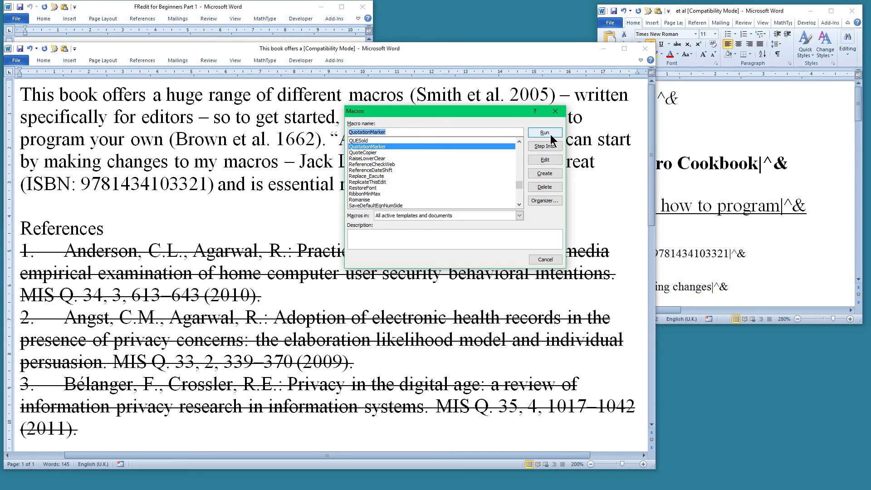
click(551, 135)
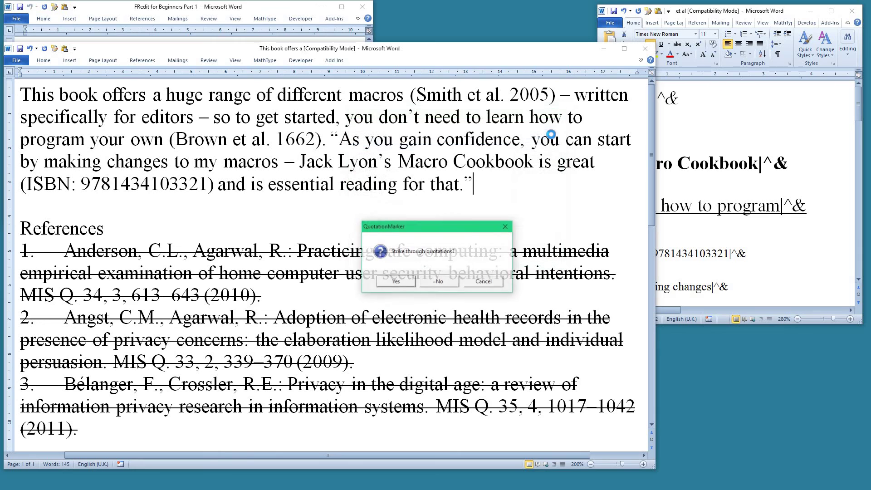
click(395, 281)
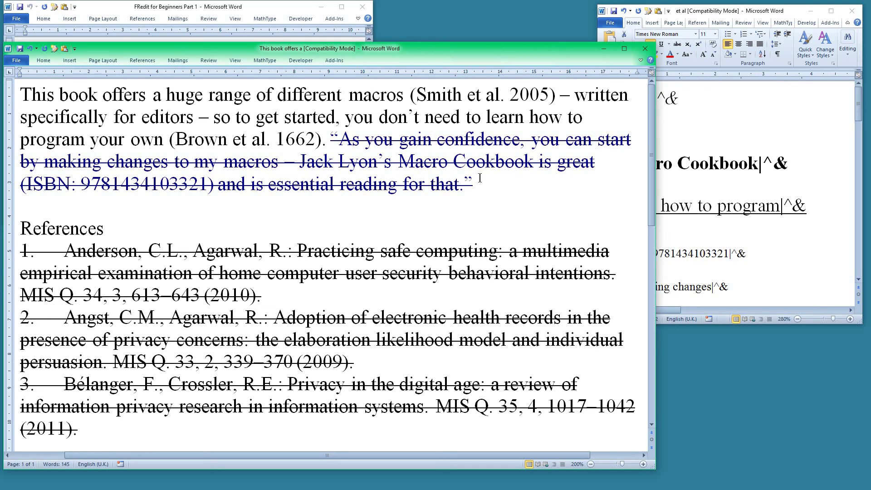
click(346, 180)
key(ctrl+alt+f)
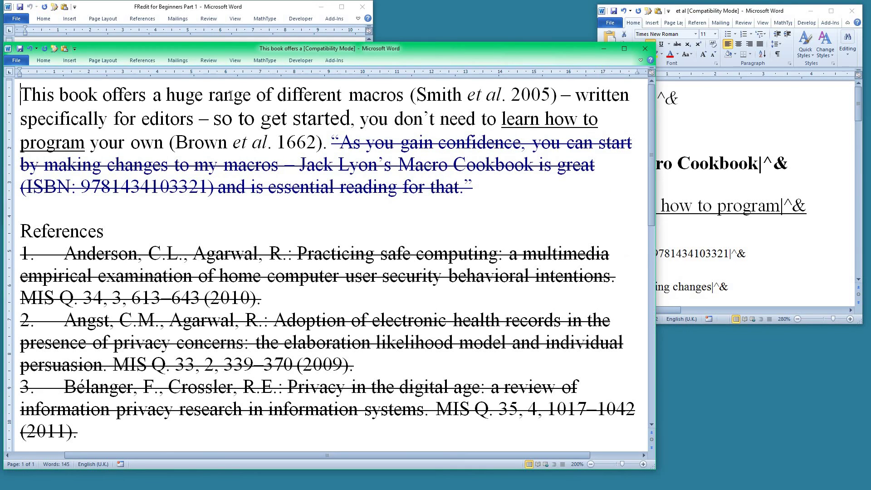